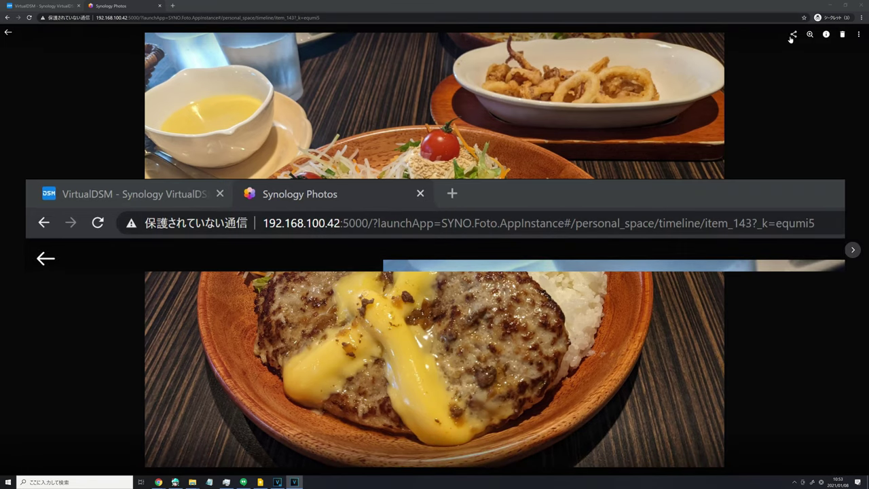
Open the sharing settings of the hamburger photo, examine the address, port and path parts of its sharing link, and cancel
left_click(794, 34)
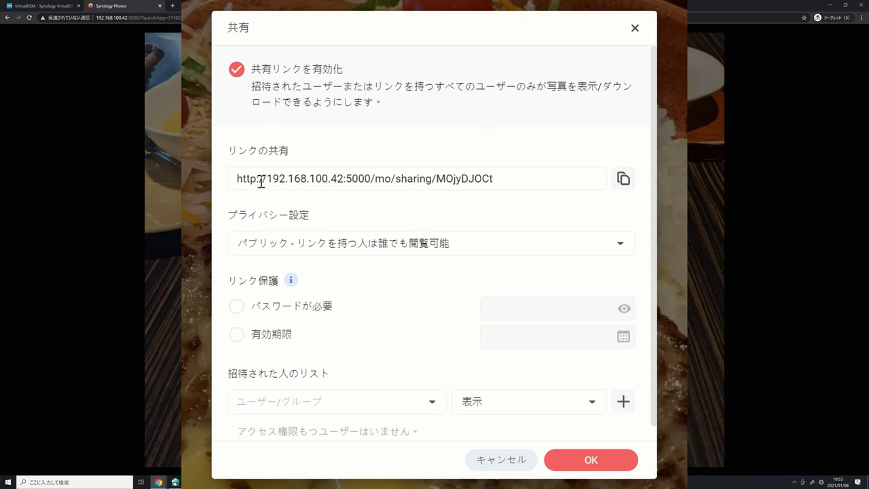
left_click_drag(231, 178, 518, 182)
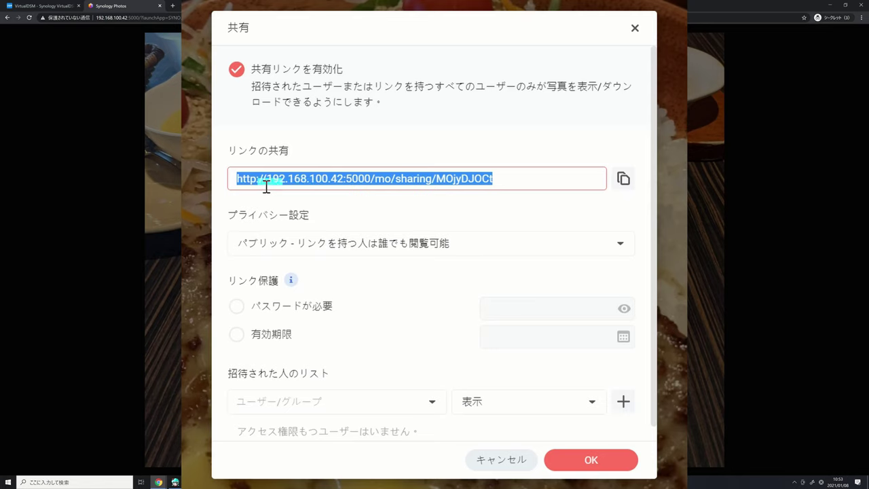
left_click_drag(277, 186, 372, 189)
triple_click(371, 187)
left_click(319, 185)
left_click_drag(267, 176, 373, 184)
triple_click(370, 183)
left_click_drag(373, 178, 550, 177)
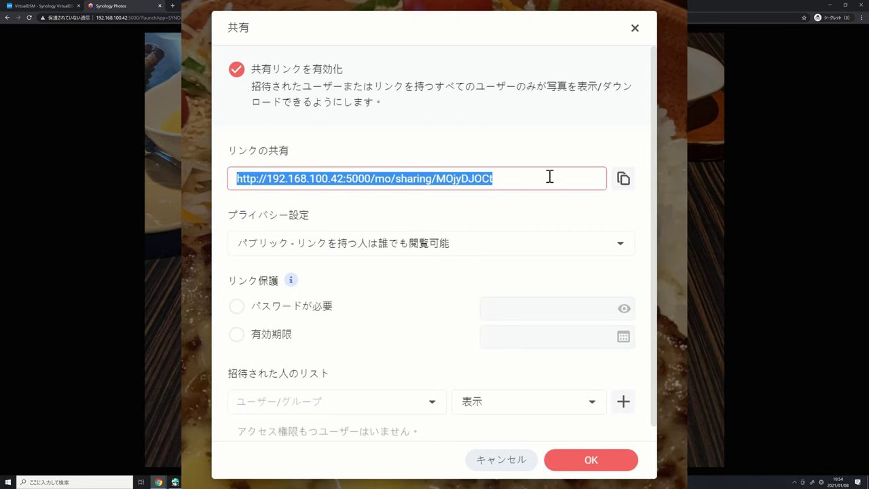
left_click(374, 179)
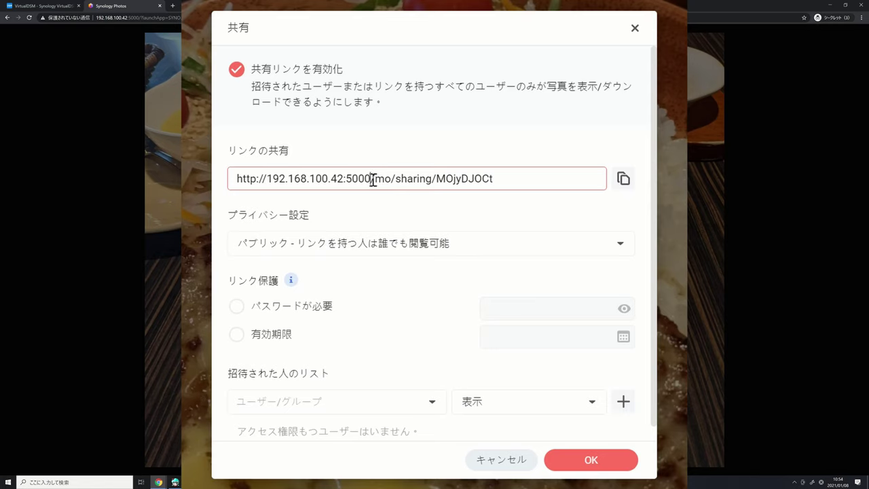
left_click_drag(372, 180, 508, 181)
left_click(515, 183)
mouse_move(541, 174)
left_mouse_down()
mouse_move(236, 169)
mouse_move(537, 187)
left_mouse_up()
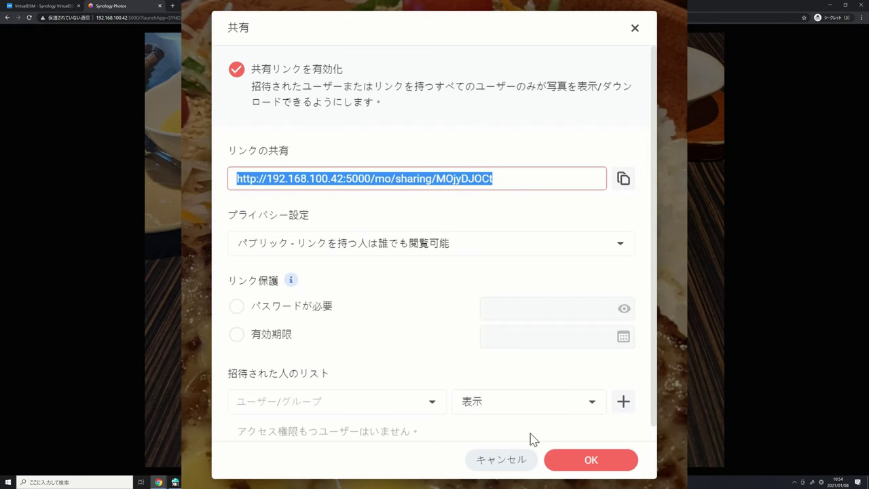
left_click(509, 460)
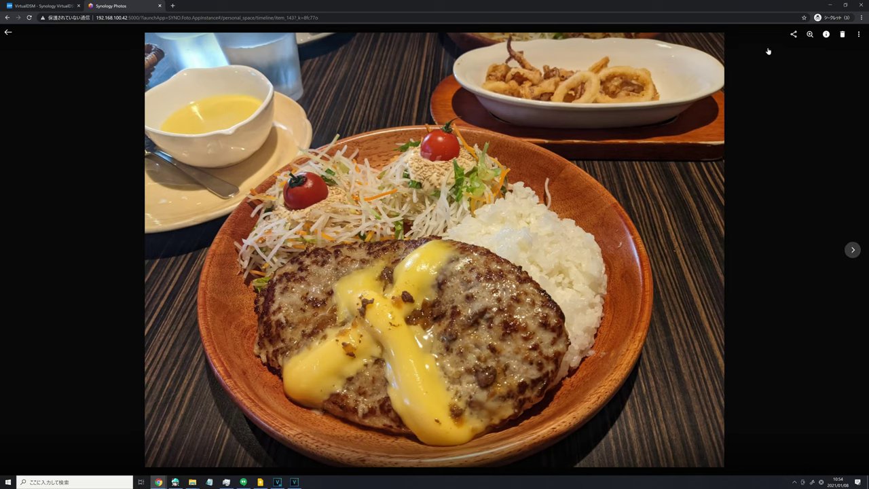
Reopen the photo's sharing settings, check the IP address and port in the sharing link, and close without saving
left_click(789, 35)
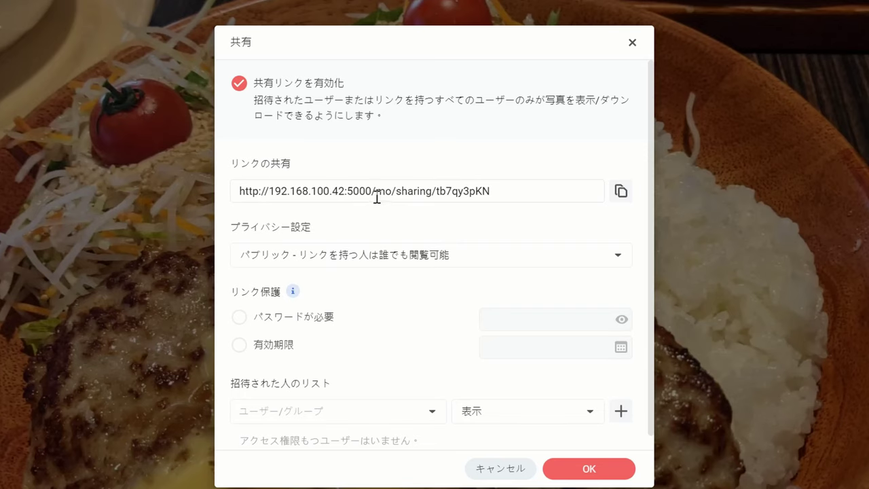
left_click_drag(376, 199, 266, 195)
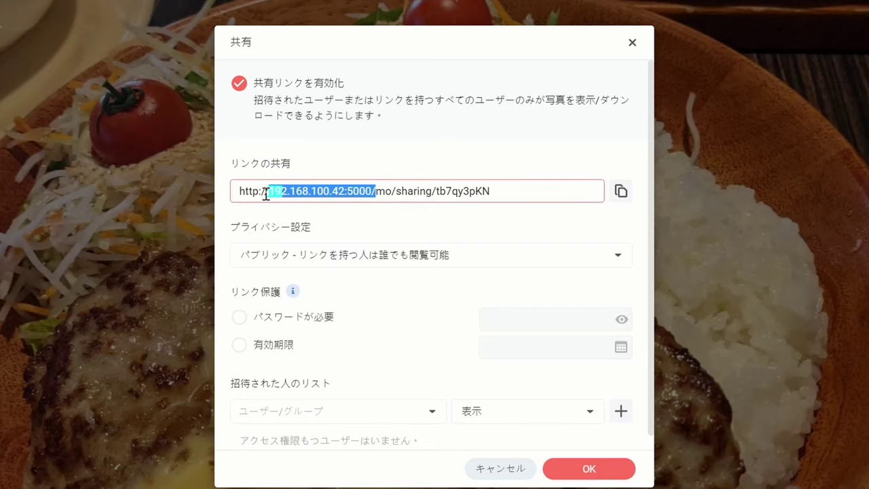
triple_click(269, 191)
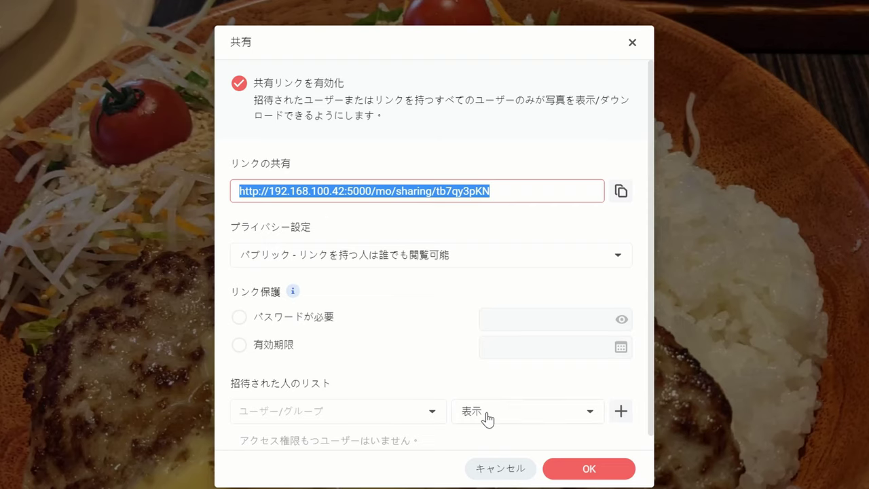
scroll(502, 404, "down", 1)
left_click(501, 468)
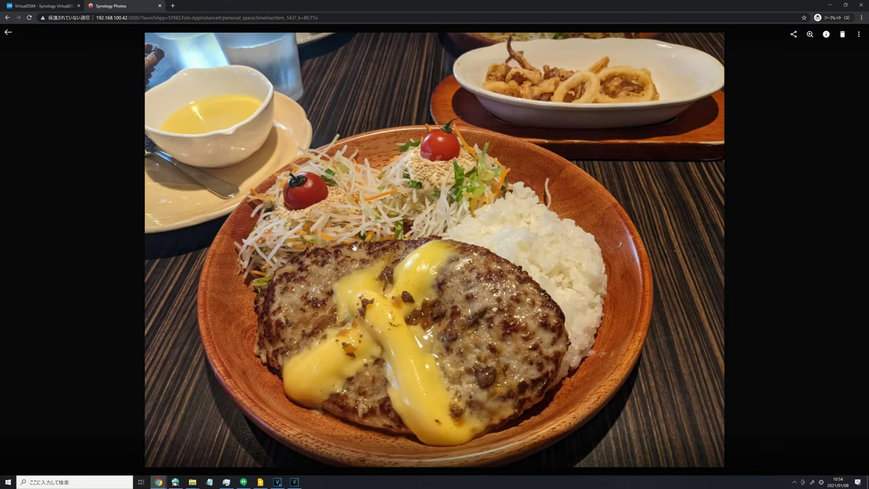
Switch to the VirtualDSM desktop and open the Control Panel (コントロール パネル)
left_click(30, 4)
left_click(24, 100)
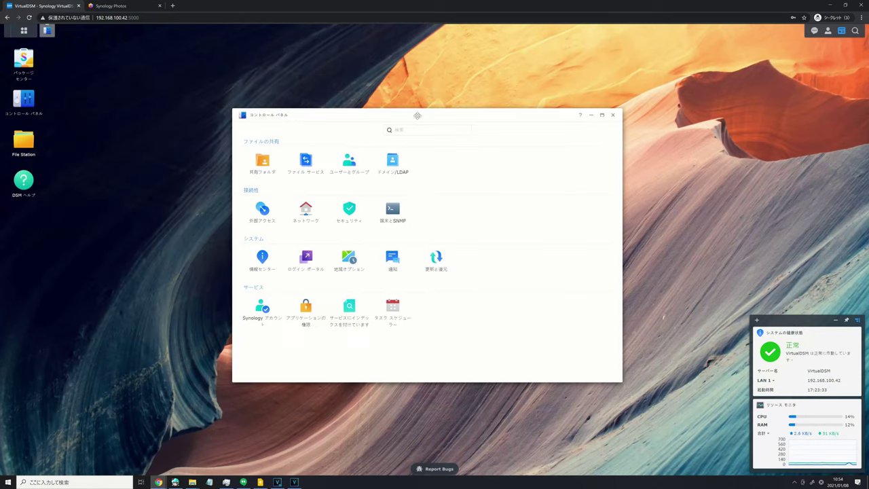
left_click_drag(417, 115, 457, 100)
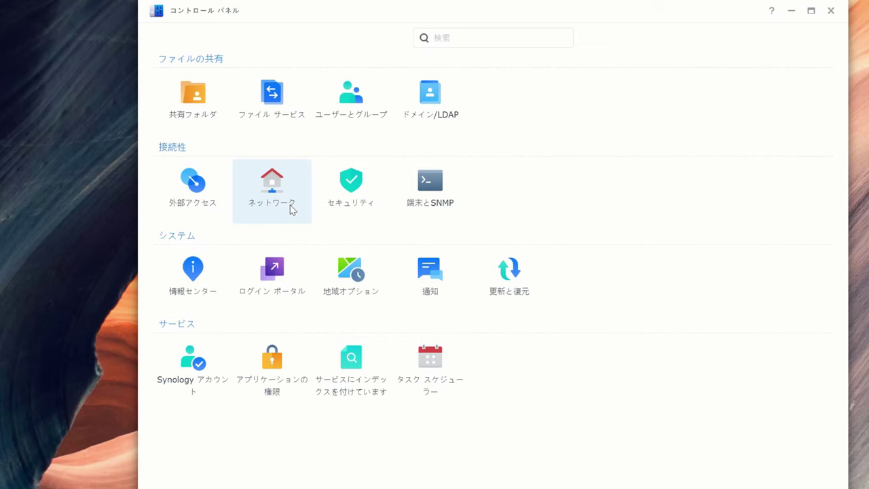
Look through the network (ネットワーク) settings: general, network interface, traffic control, static route and connectivity
left_click(354, 205)
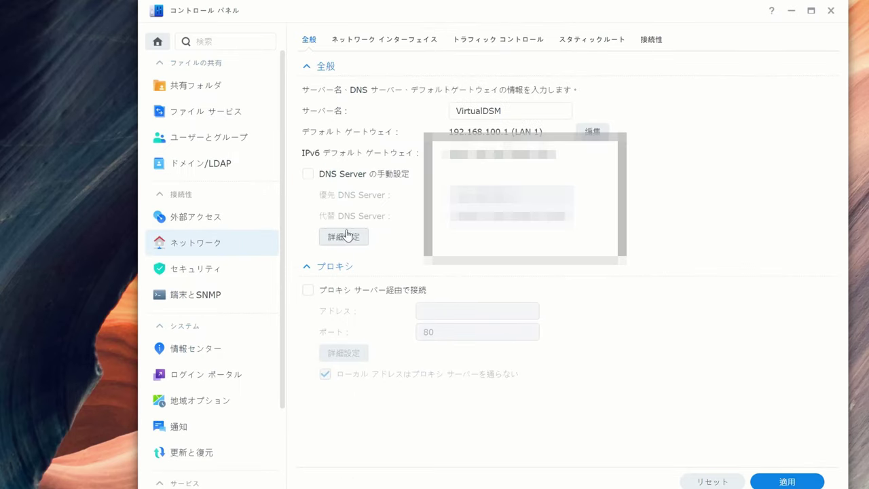
left_click(411, 42)
left_click(487, 41)
left_click(588, 41)
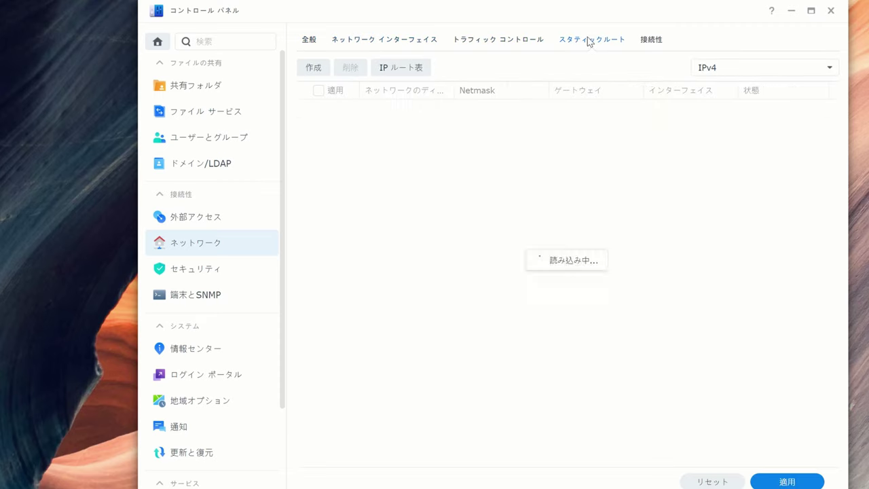
left_click(651, 40)
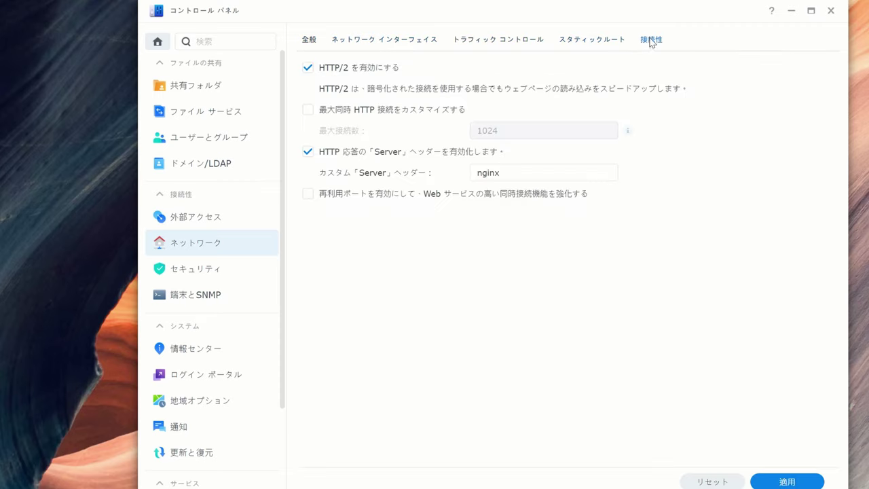
Look through the external access (外部アクセス) settings for QuickConnect, DDNS, router configuration and advanced options
left_click(221, 228)
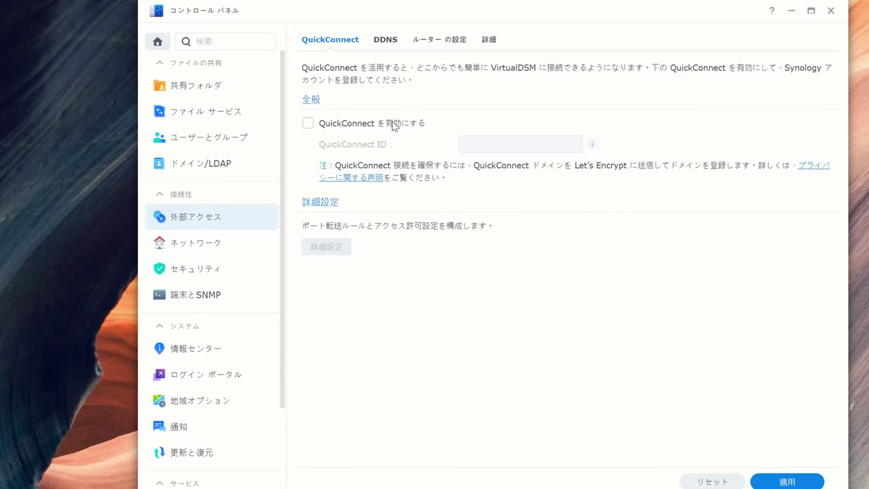
left_click(385, 43)
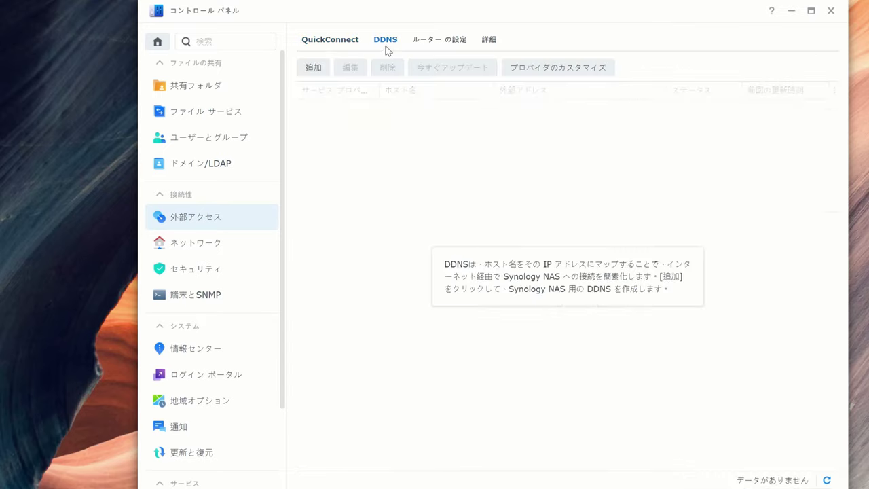
left_click(435, 47)
left_click(486, 43)
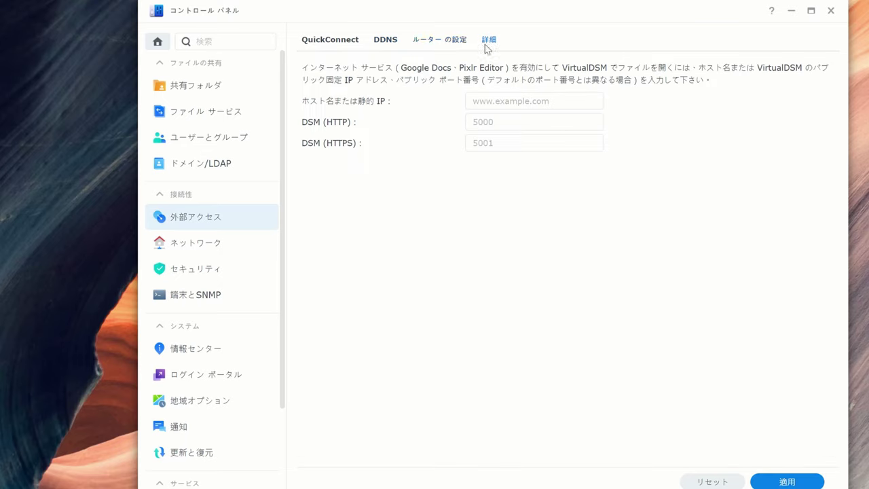
Start adding a DDNS entry, check the available service providers and required fields, and cancel
left_click(392, 46)
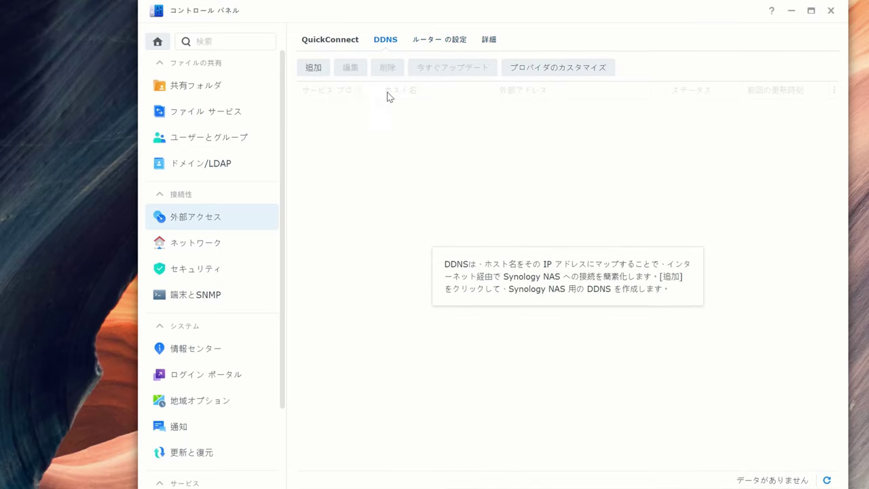
left_click(309, 68)
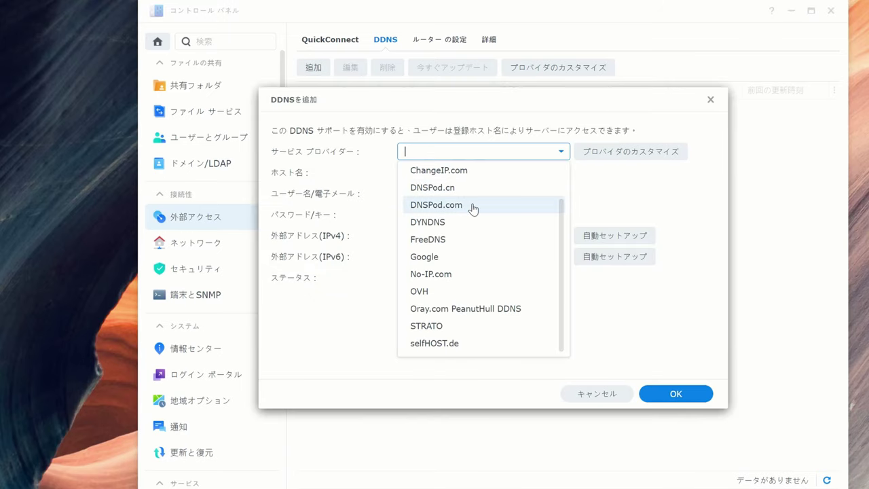
left_click(346, 196)
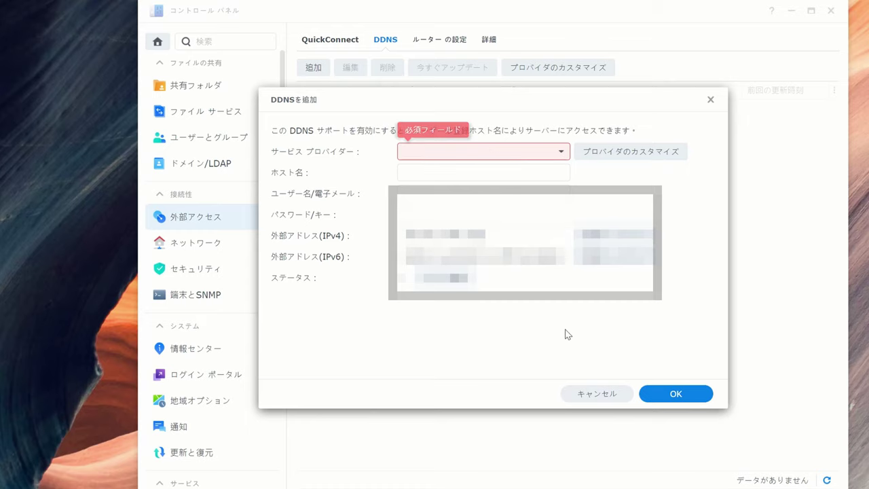
left_click(589, 395)
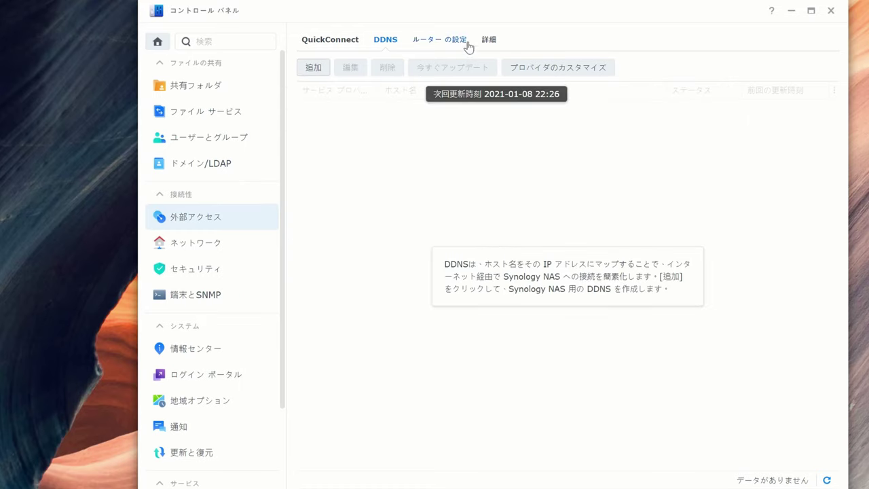
Examine the advanced (詳細) external access fields for the hostname or static IP and the DSM HTTP and HTTPS ports
left_click(489, 39)
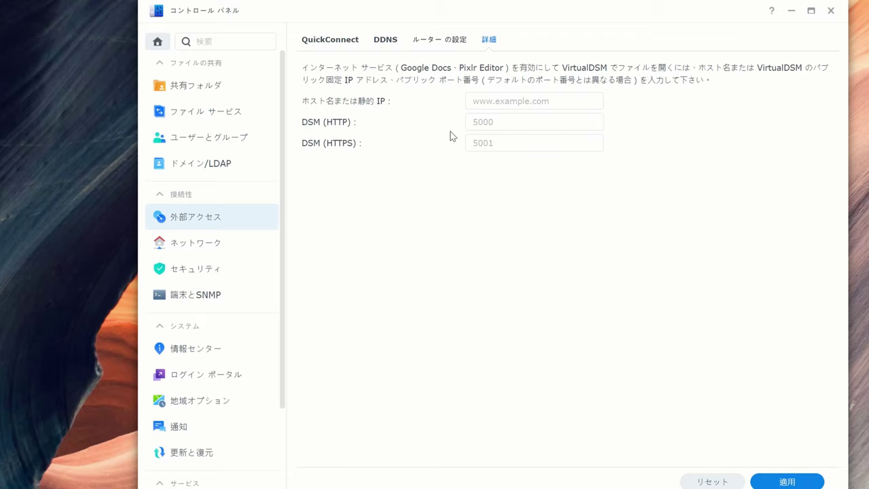
left_click(481, 102)
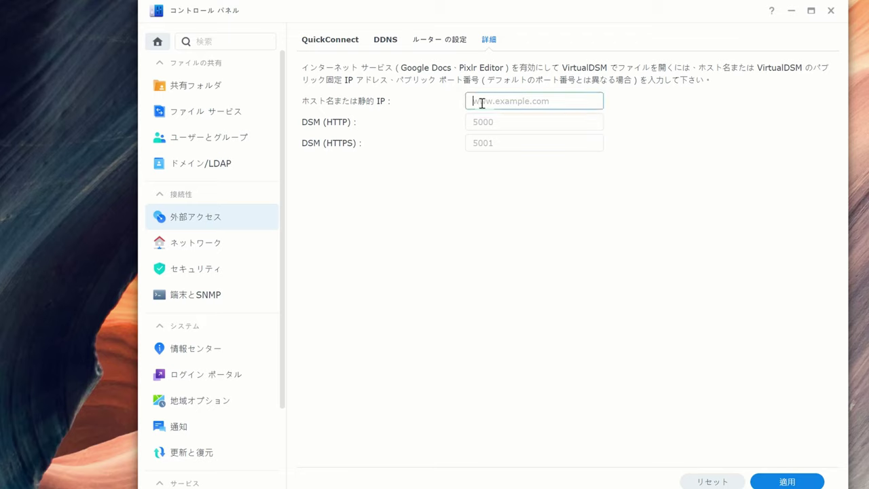
left_click(487, 123)
left_click(488, 144)
left_click(498, 102)
left_click(499, 121)
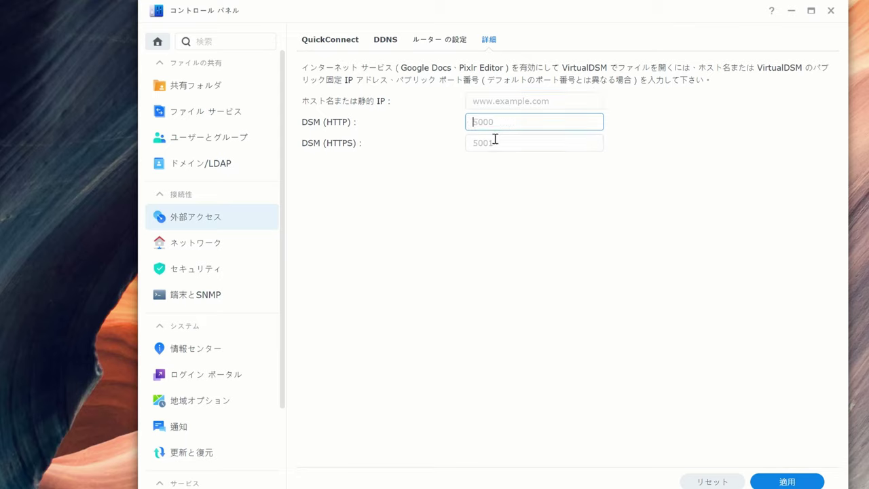
left_click(498, 103)
left_click(494, 122)
left_click(487, 143)
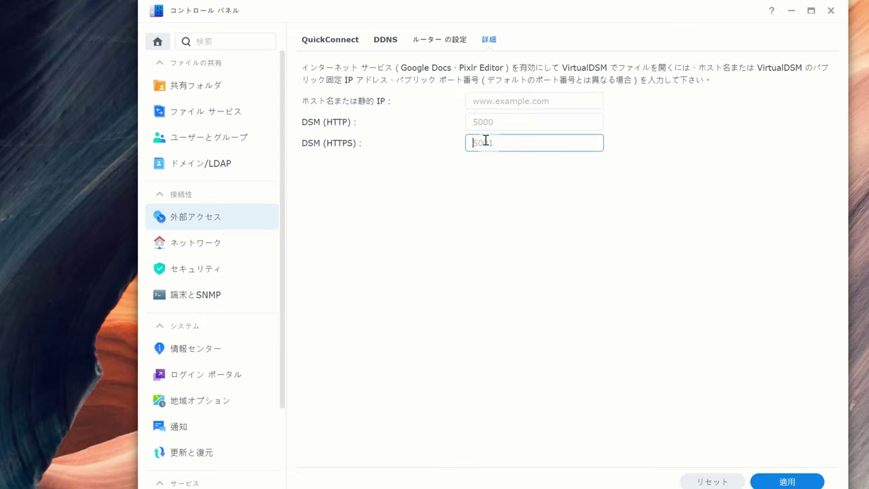
Open the login portal (ログイン ポータル) settings and check the DSM web service ports and the list of applications
scroll(266, 306, "down", 2)
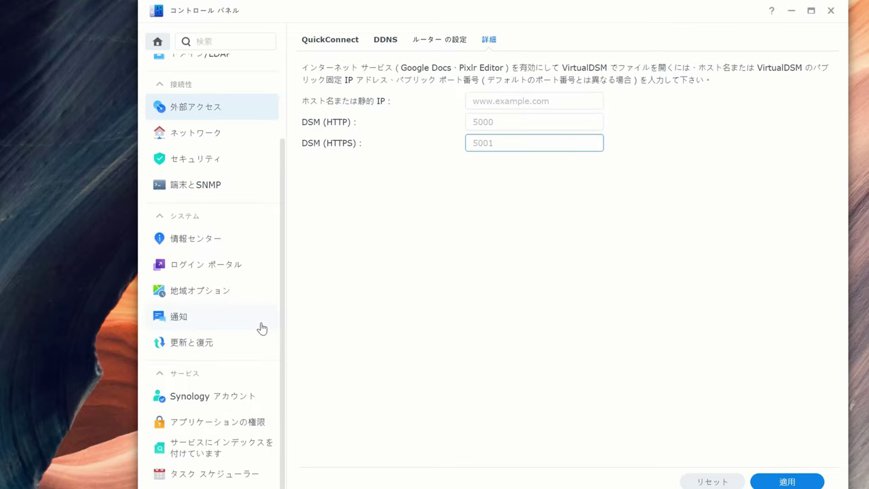
left_click(214, 271)
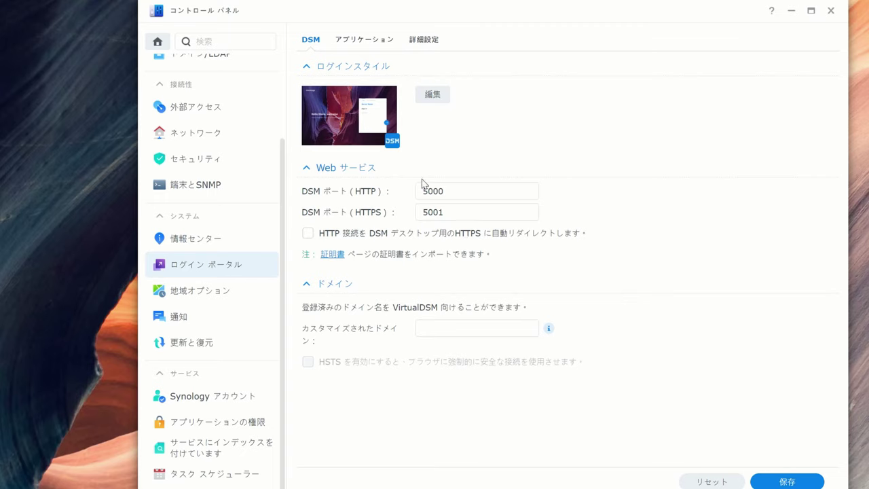
left_click(383, 42)
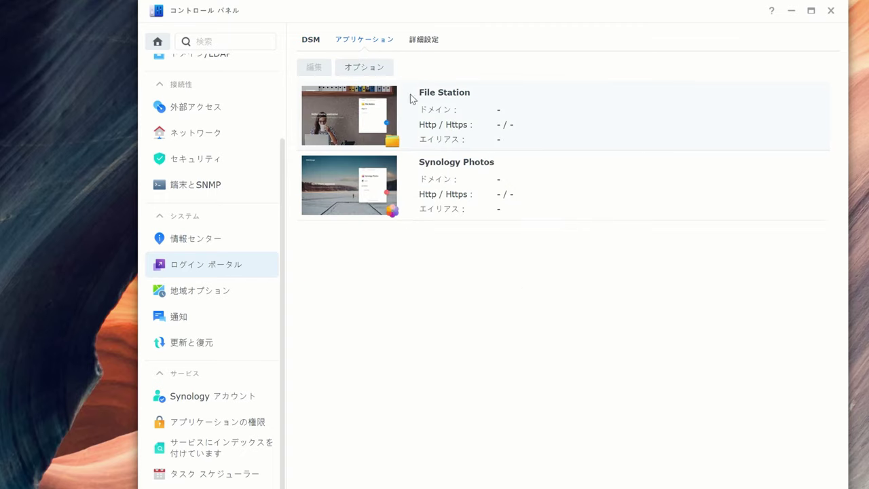
Open File Station's login settings, examine the alias, custom port, domain and access control options, and cancel
double_click(456, 122)
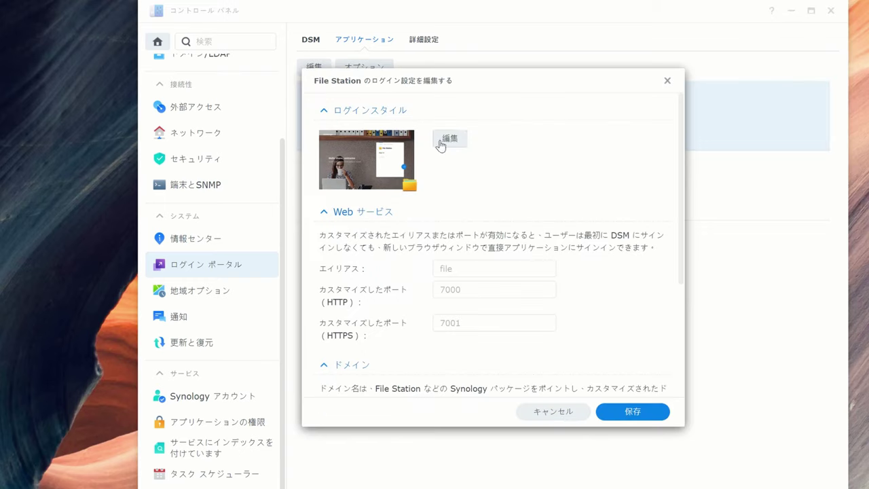
scroll(444, 255, "down", 3)
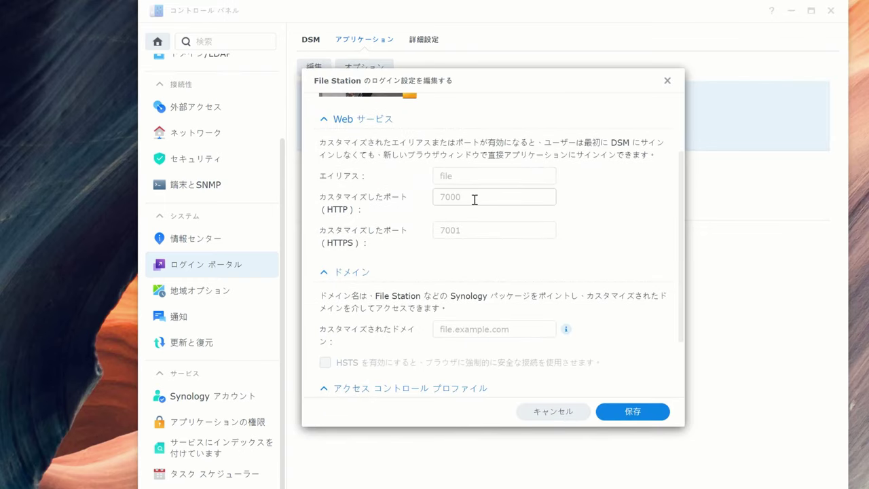
scroll(477, 252, "down", 3)
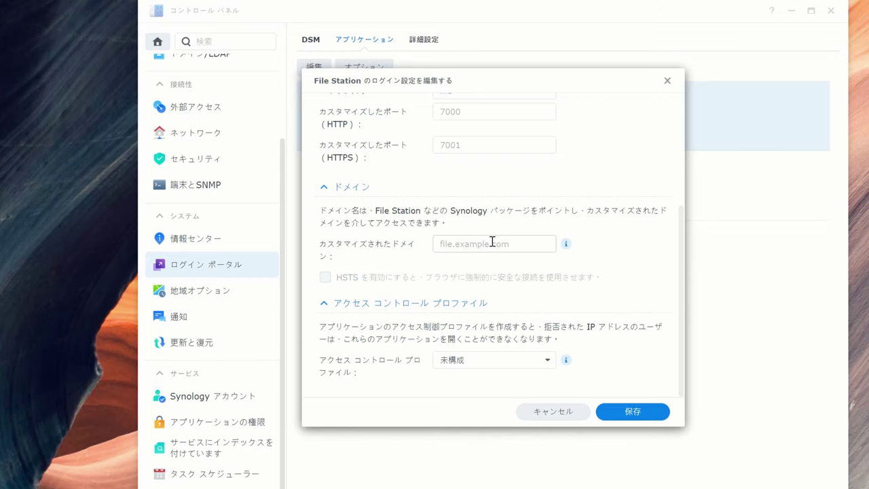
scroll(490, 216, "up", 6)
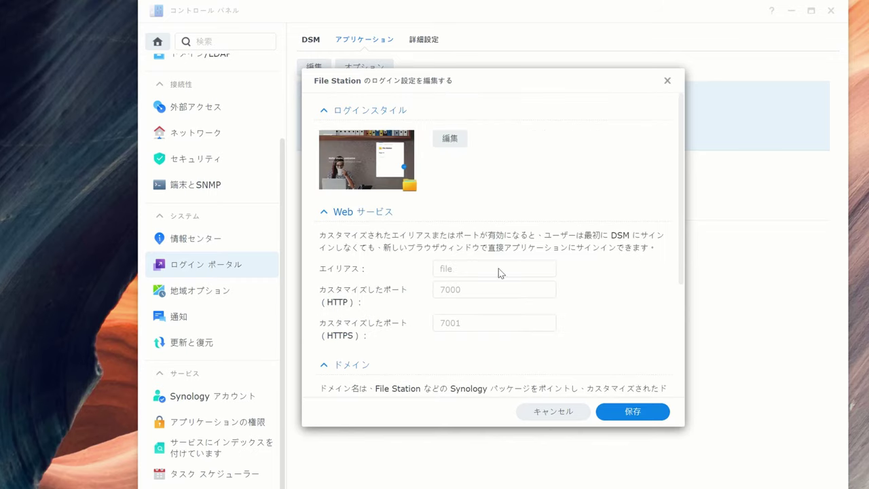
left_click(554, 421)
Select Synology Photos in the login portal's application list, check the advanced settings (詳細設定), and return to the list
left_click(432, 171)
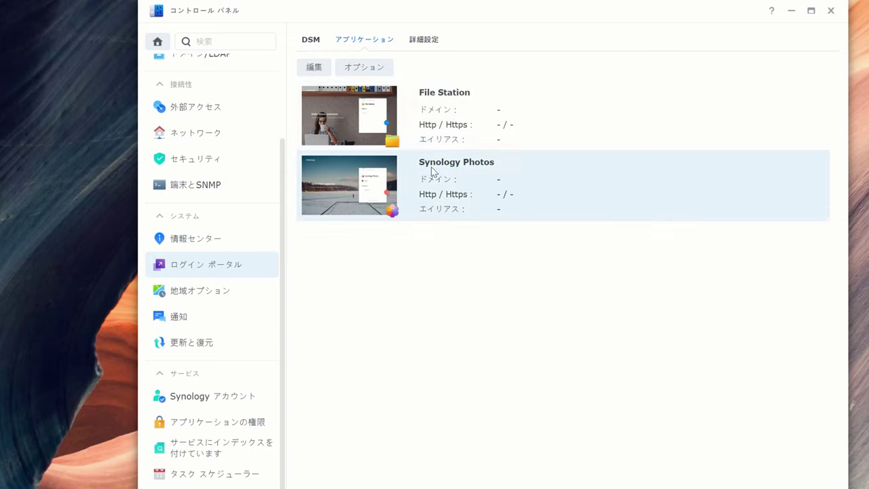
left_click(423, 42)
left_click(374, 41)
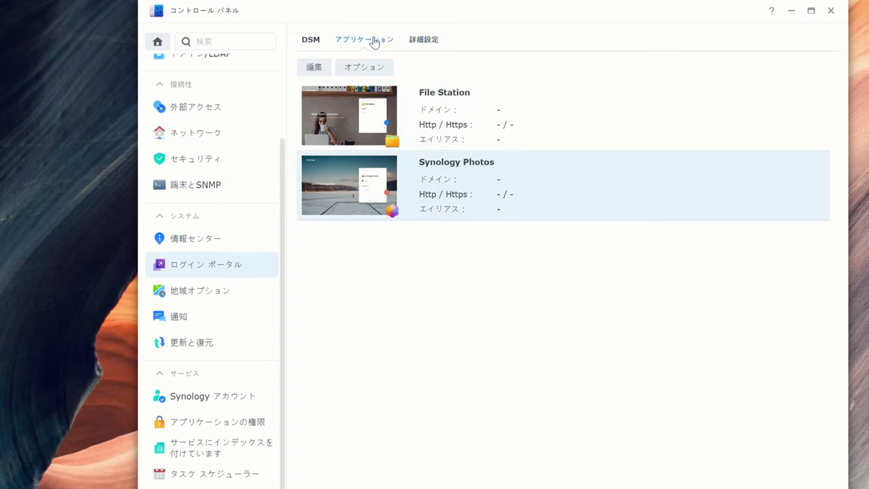
Open Synology Photos' login settings from the login portal's application list and examine the alias, custom HTTP/HTTPS port and domain fields
left_click(419, 42)
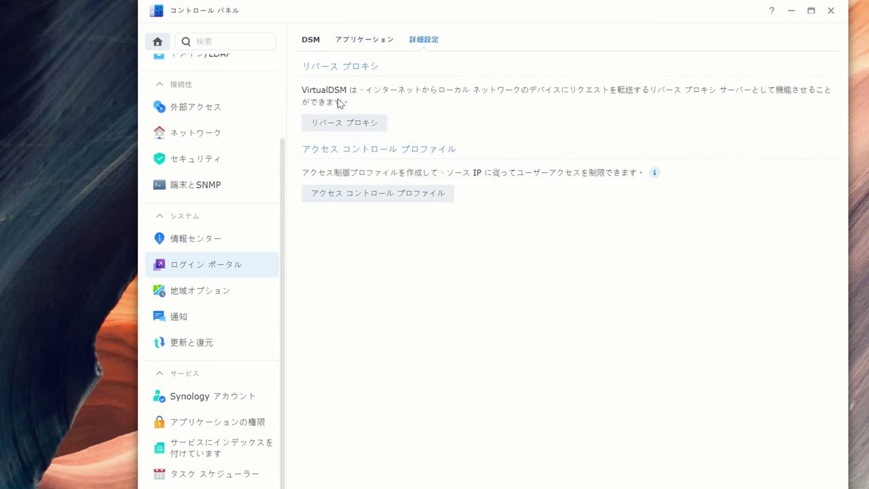
left_click(391, 43)
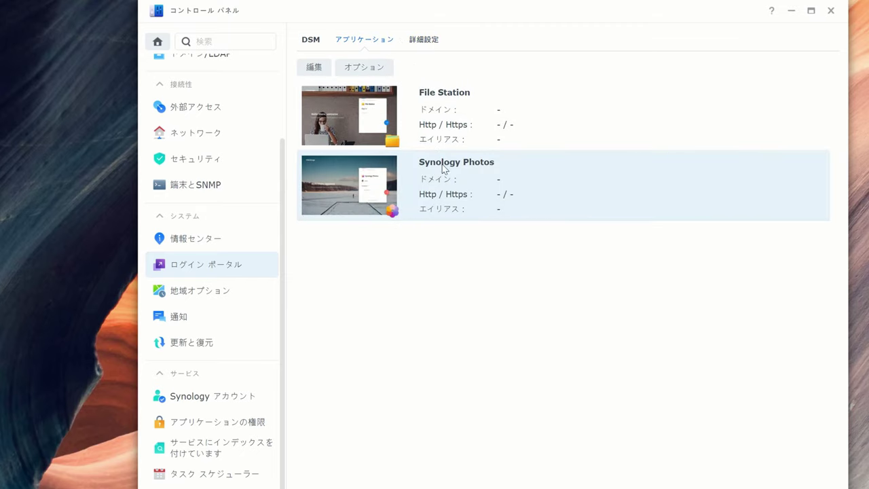
double_click(449, 201)
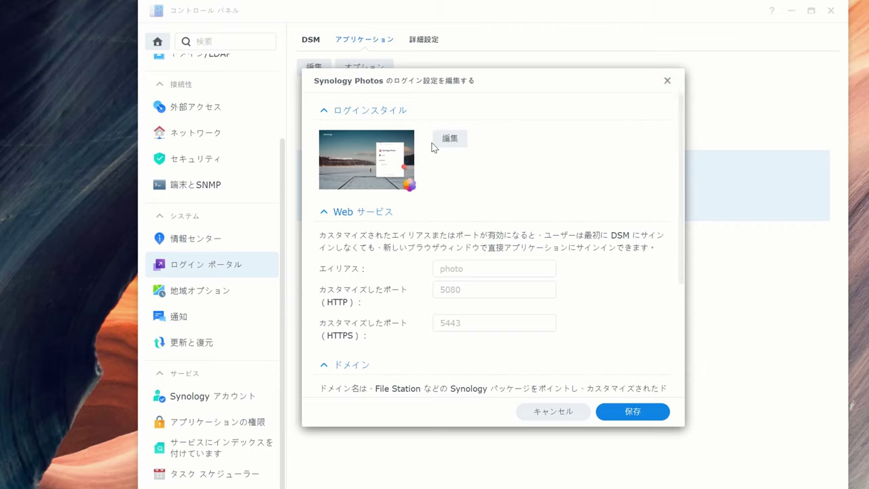
scroll(476, 298, "down", 3)
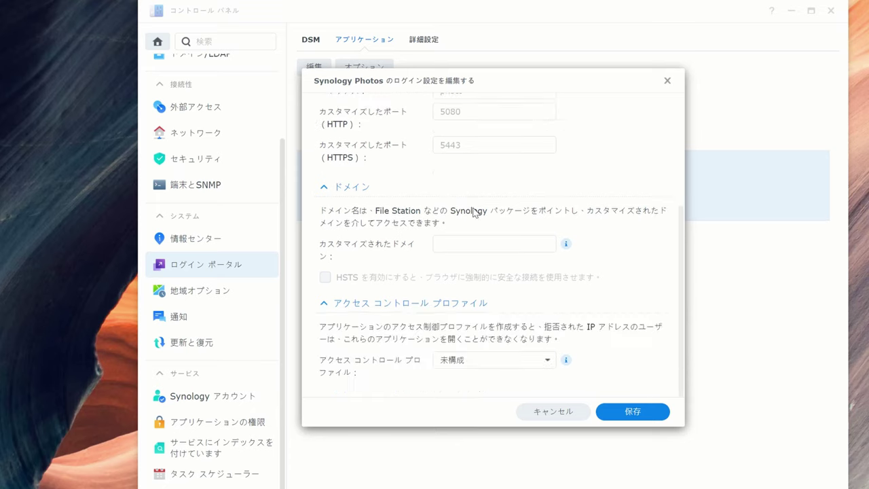
scroll(477, 210, "up", 3)
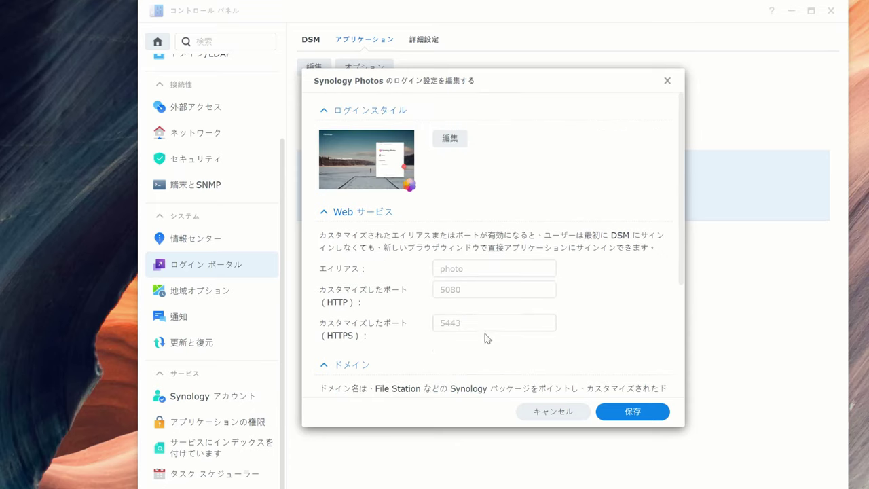
left_click(462, 269)
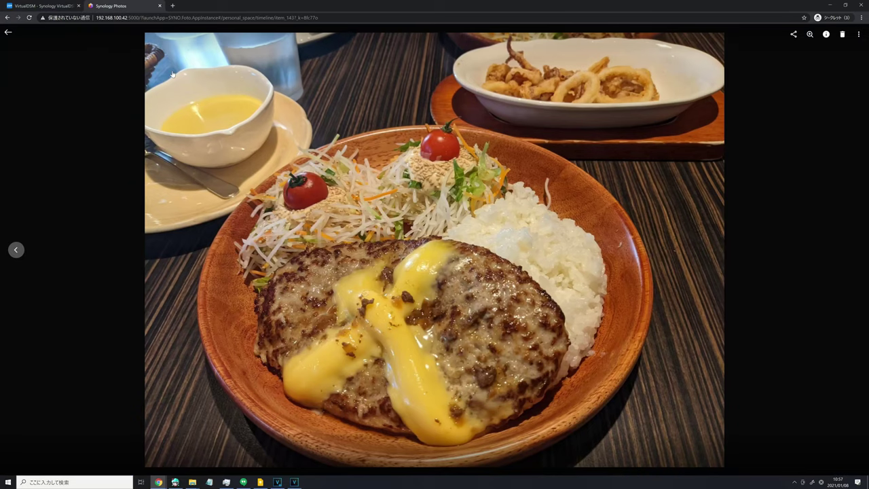
Switch to the Synology Photos browser page and highlight the port number in its web address
left_click(125, 18)
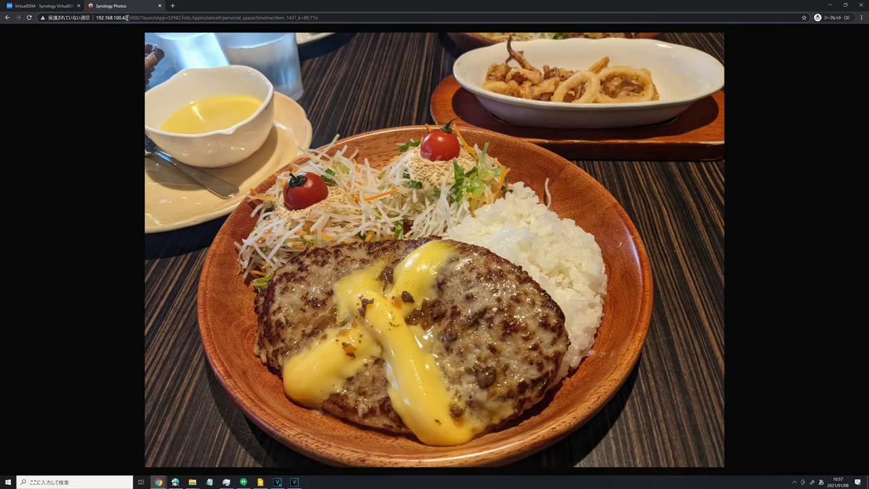
left_click_drag(126, 18, 137, 19)
left_click(130, 19)
left_click_drag(129, 18, 138, 21)
mouse_move(140, 33)
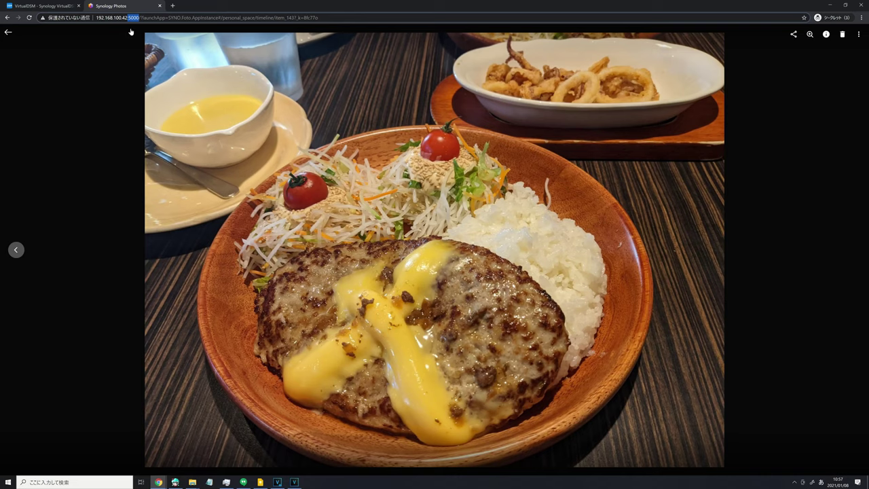
Open the photo's sharing settings (共有), examine the IP address and port in the sharing link, and cancel
left_click(603, 148)
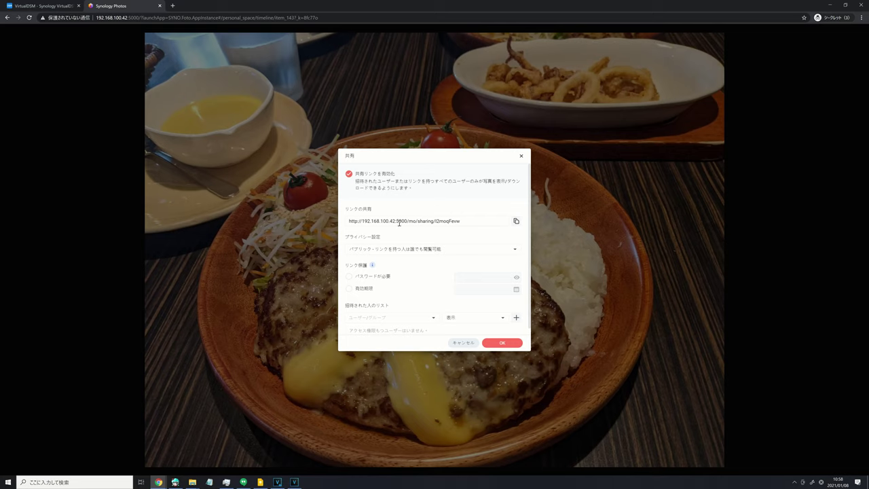
triple_click(402, 222)
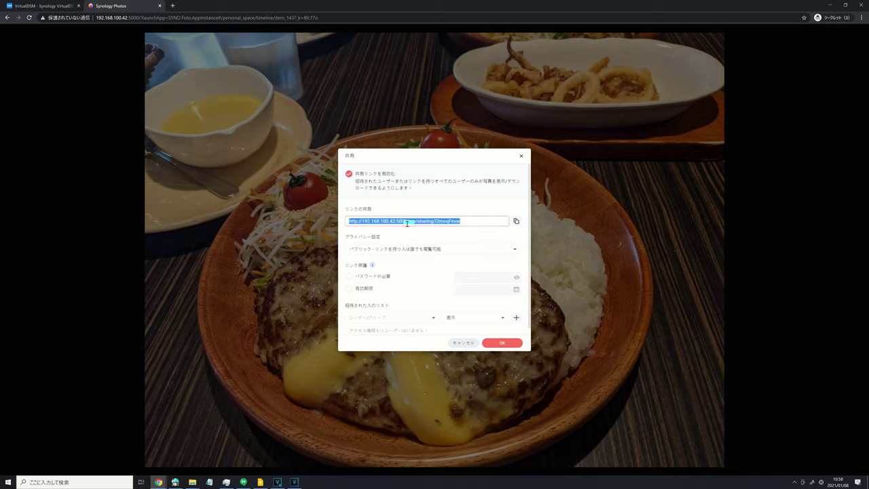
left_click(408, 221)
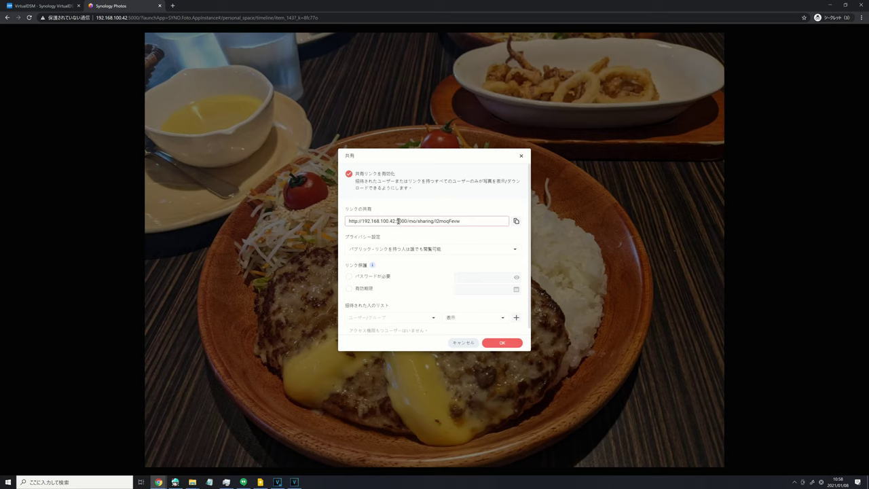
triple_click(395, 221)
left_click(395, 222)
triple_click(394, 221)
left_click(395, 222)
triple_click(406, 222)
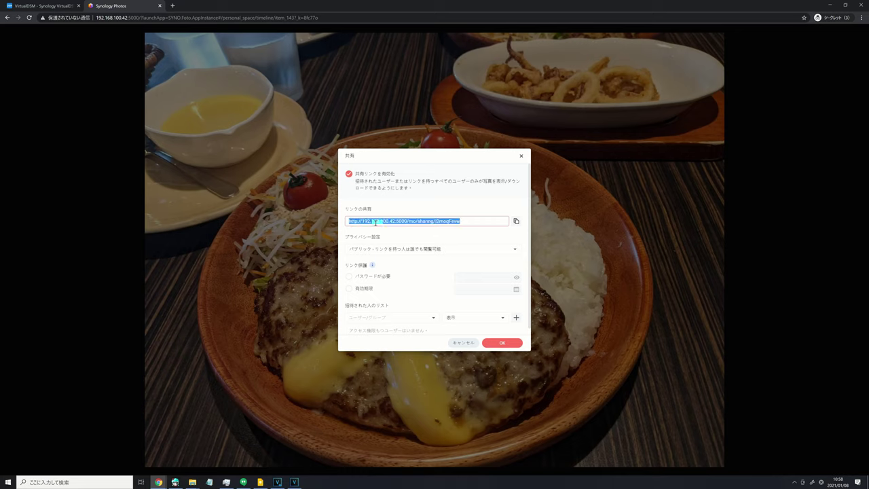
left_click(462, 343)
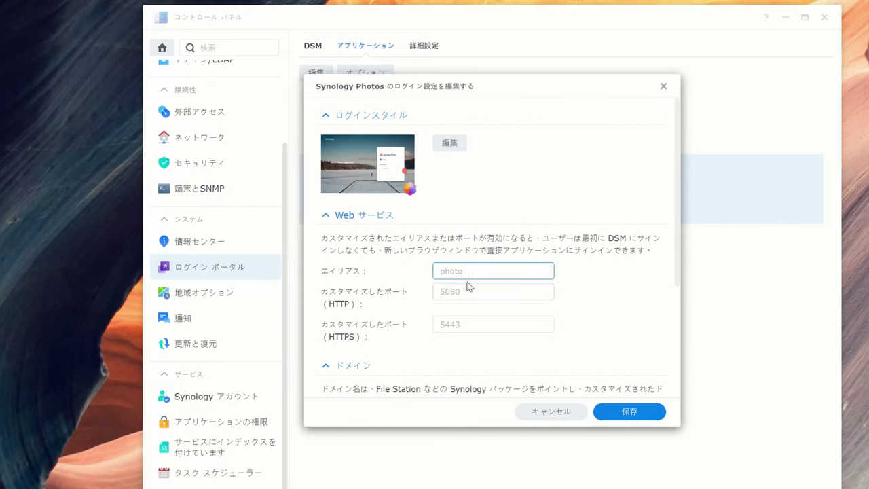
Return to Synology Photos' login settings in DSM, review the web service, domain and access control options, and cancel
scroll(484, 319, "down", 2)
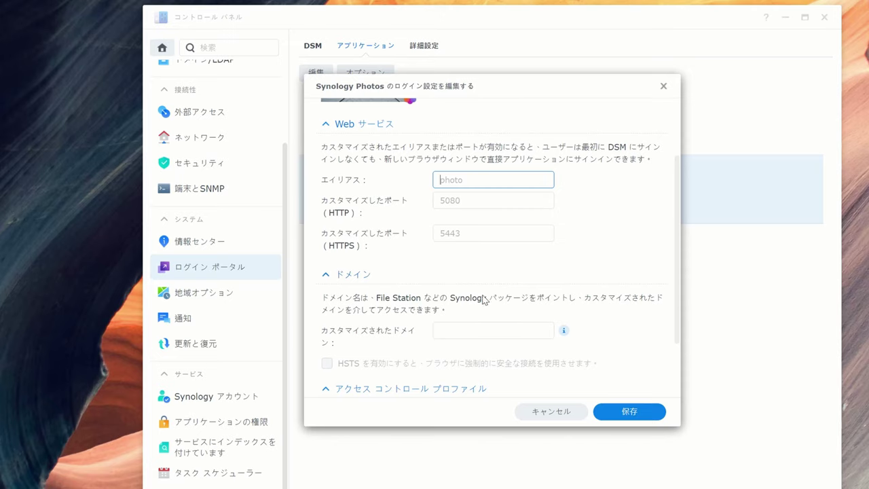
scroll(492, 197, "up", 2)
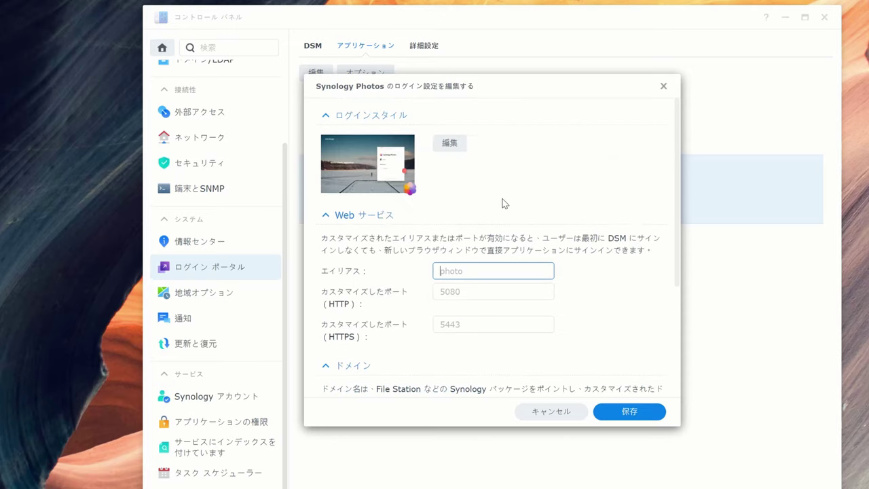
scroll(503, 201, "down", 4)
left_click(554, 413)
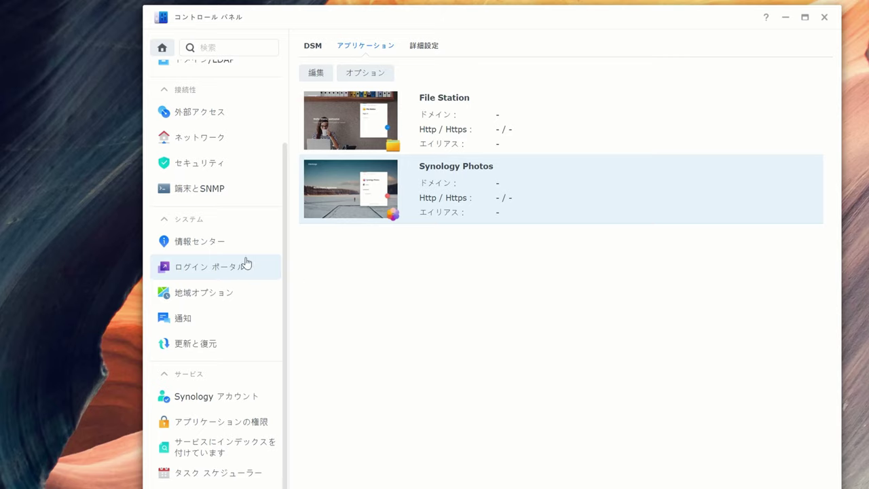
Check the network (ネットワーク) and security (セキュリティ) settings, and open the DDNS settings under external access (外部アクセス)
left_click(228, 144)
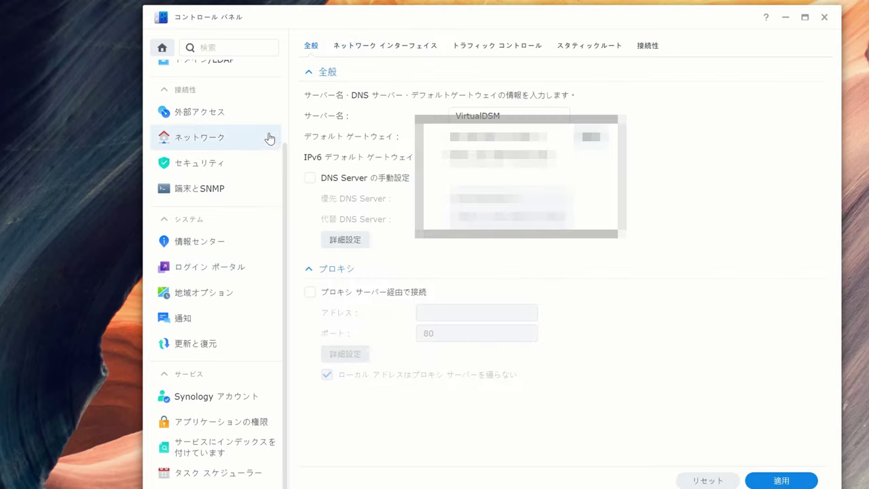
left_click(229, 173)
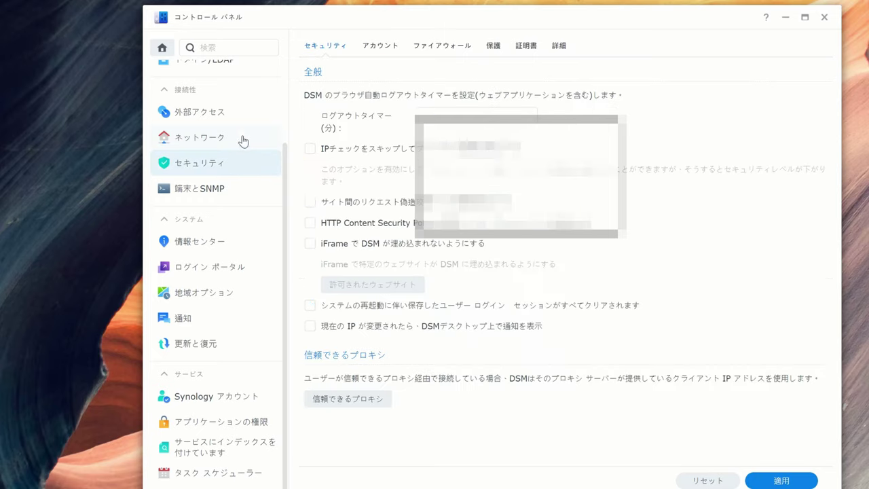
left_click(243, 139)
left_click(240, 121)
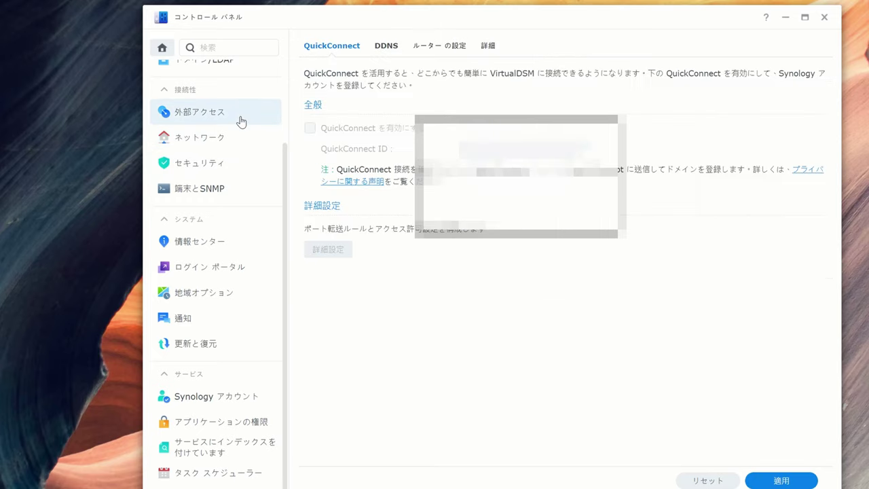
left_click(381, 52)
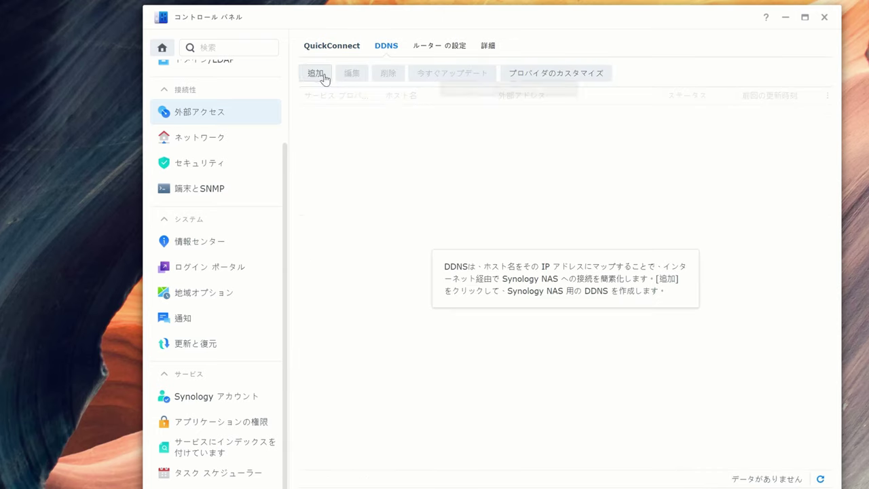